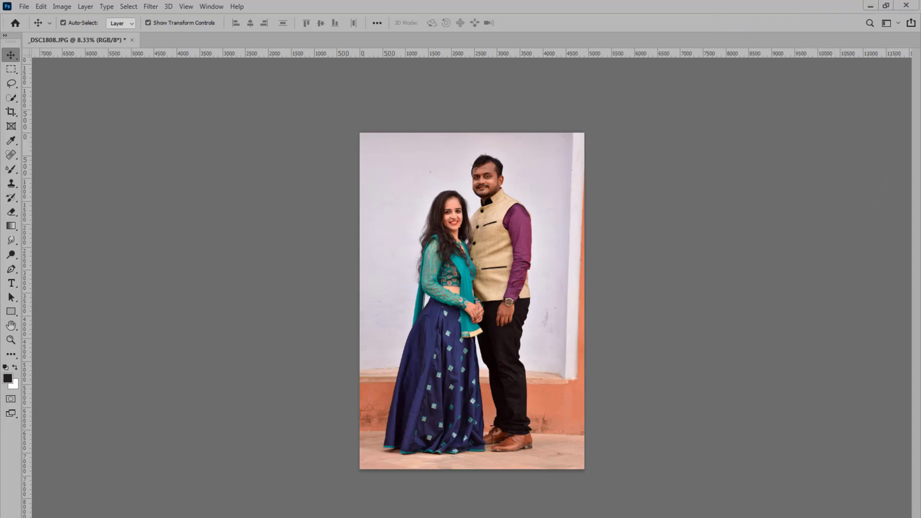
- Open the General page of Photoshop's Preferences from the Edit menu
{"action": "left_click", "coordinate": [43, 7]}
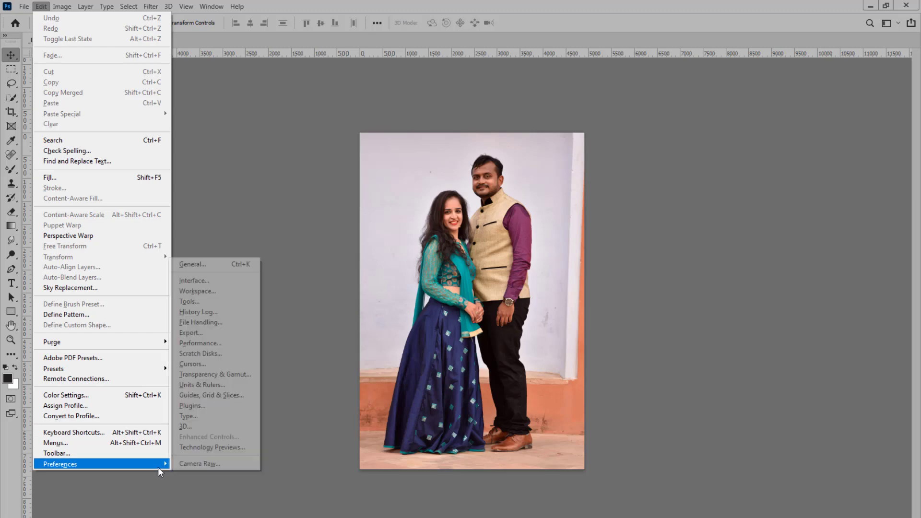
{"action": "mouse_move", "coordinate": [100, 465]}
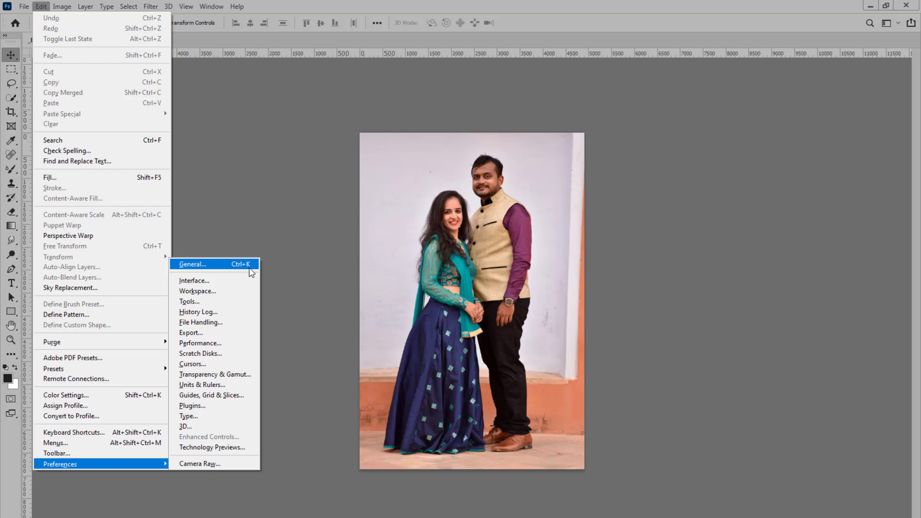
{"action": "left_click", "coordinate": [249, 267]}
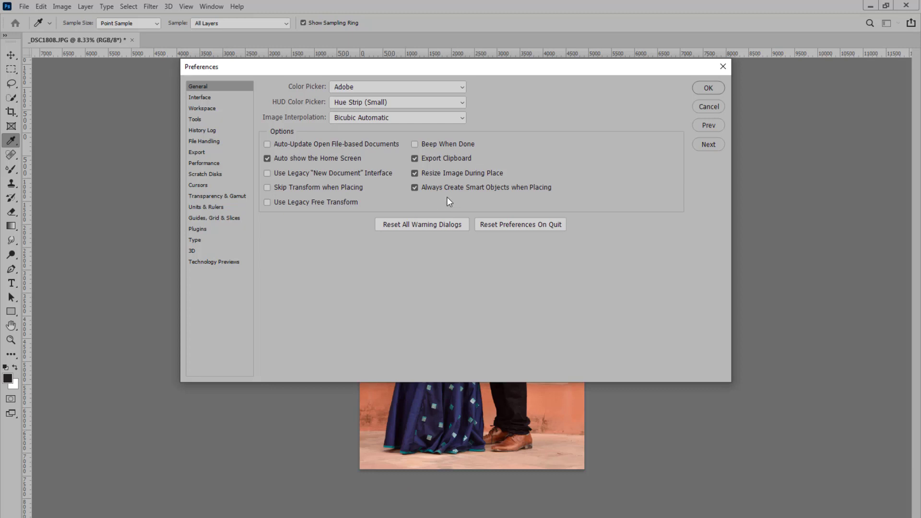
- Set the interface Color Theme to the darkest swatch, keeping UI Font Size at Small
{"action": "left_click", "coordinate": [214, 98]}
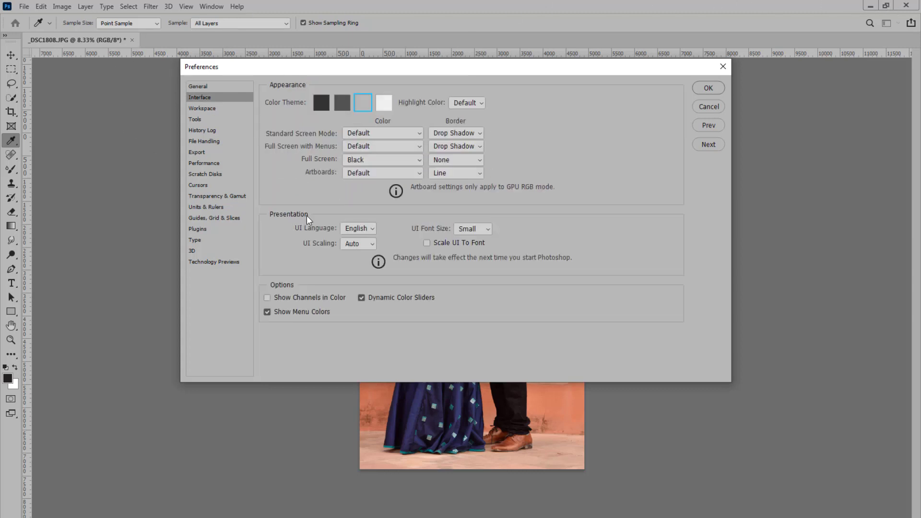
{"action": "left_click", "coordinate": [384, 103]}
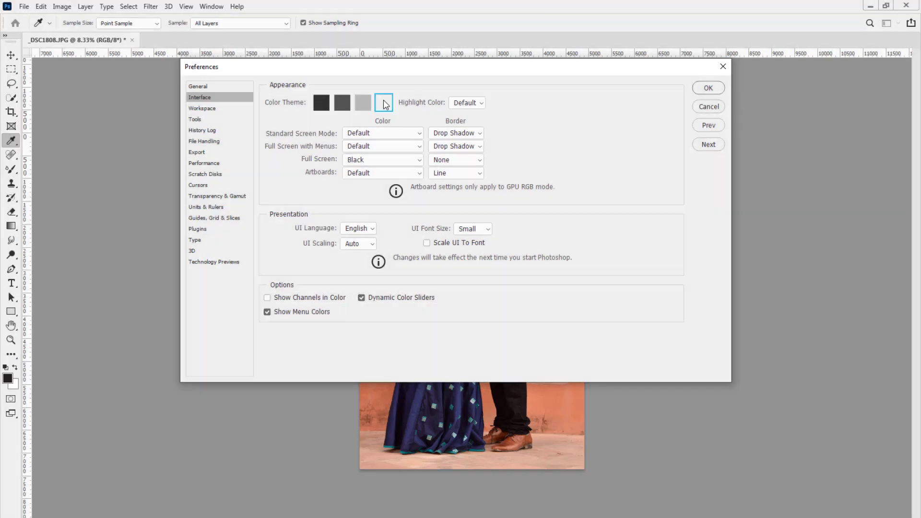
{"action": "left_click", "coordinate": [364, 103]}
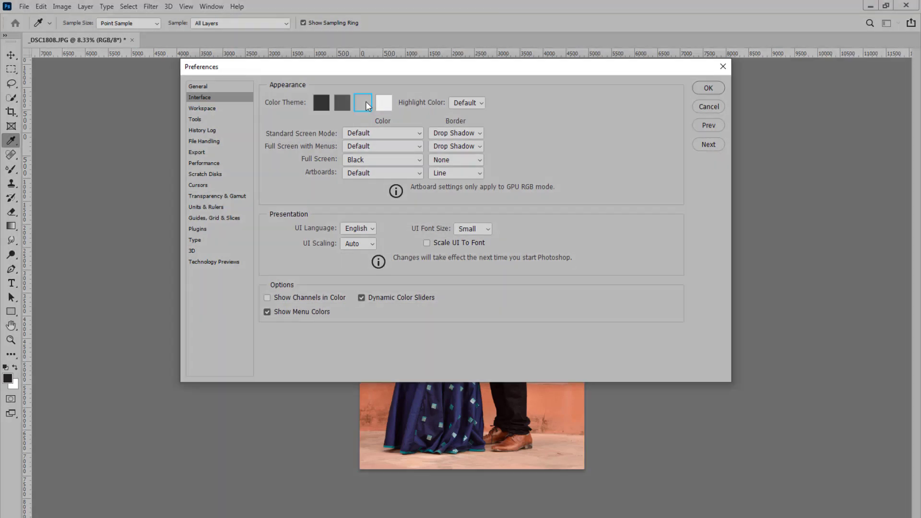
{"action": "left_click", "coordinate": [349, 102]}
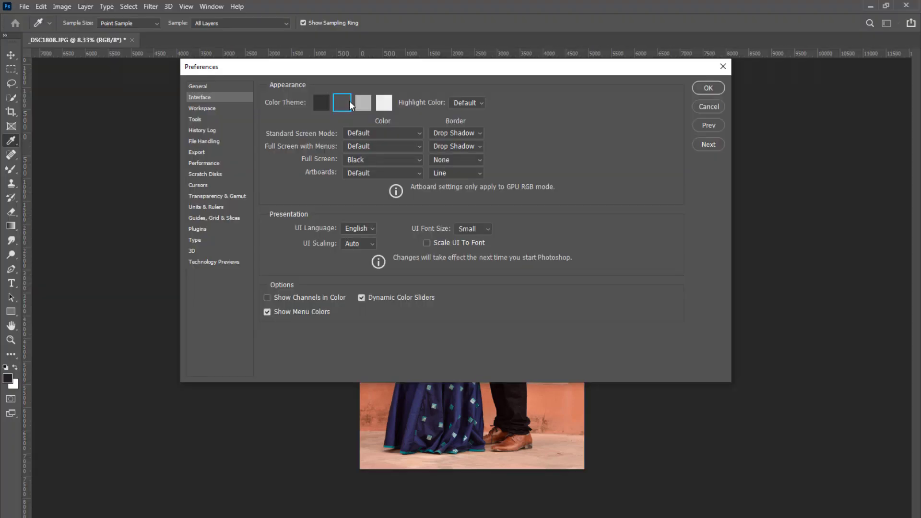
{"action": "left_click", "coordinate": [323, 102]}
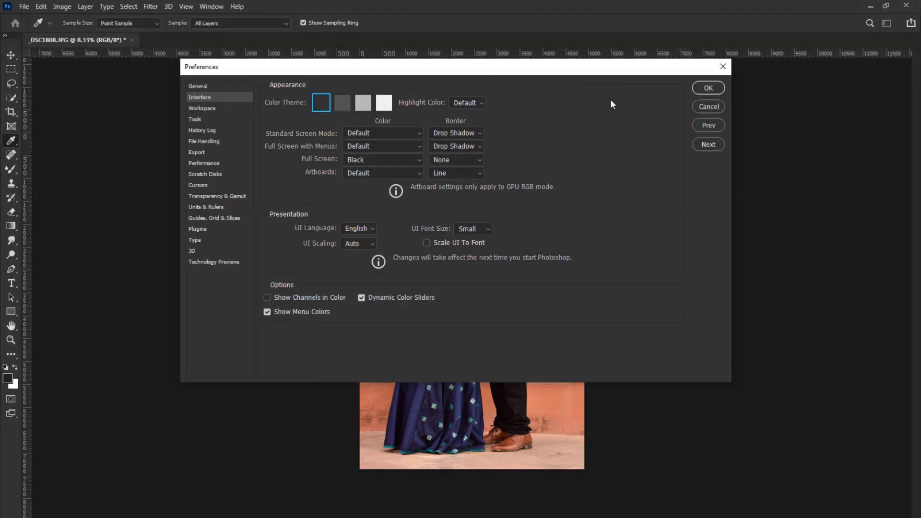
{"action": "left_click", "coordinate": [490, 228]}
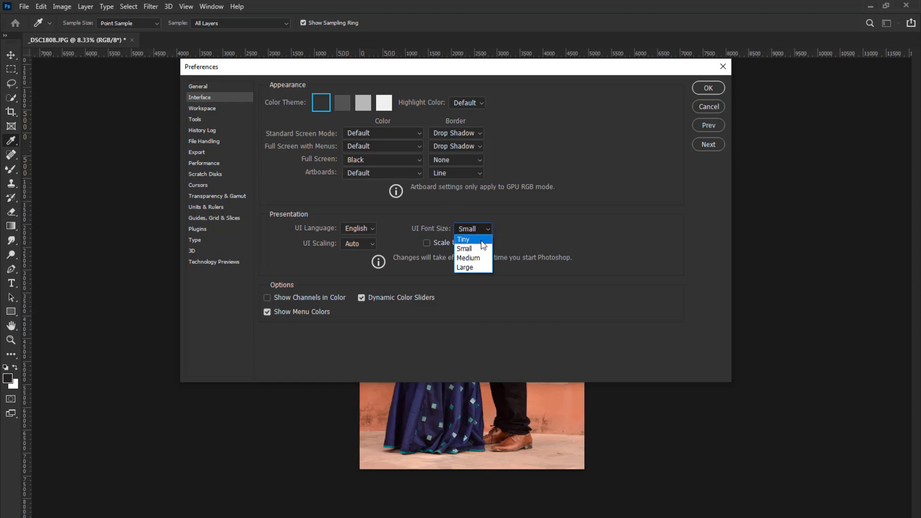
{"action": "left_click", "coordinate": [482, 249]}
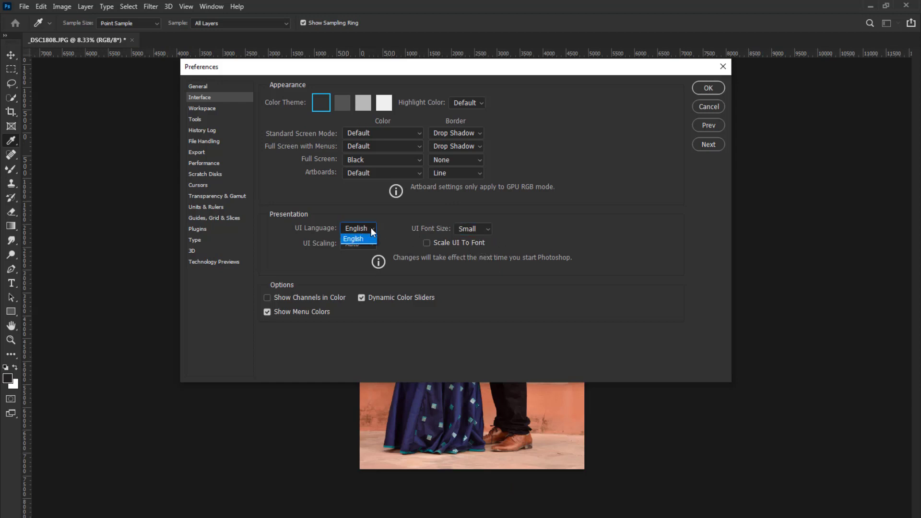
{"action": "left_click", "coordinate": [212, 110]}
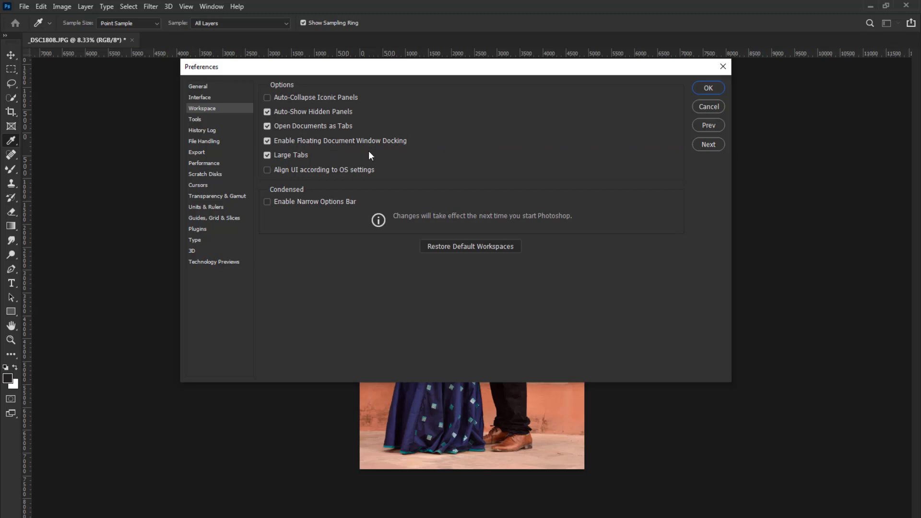
- Enable Zoom with Scroll Wheel on the Tools preferences page
{"action": "left_click", "coordinate": [210, 120]}
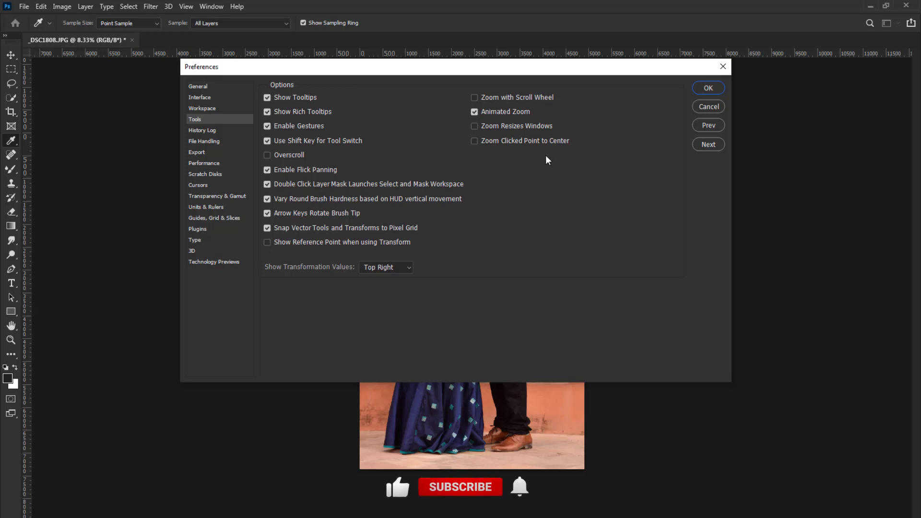
{"action": "left_click", "coordinate": [474, 98]}
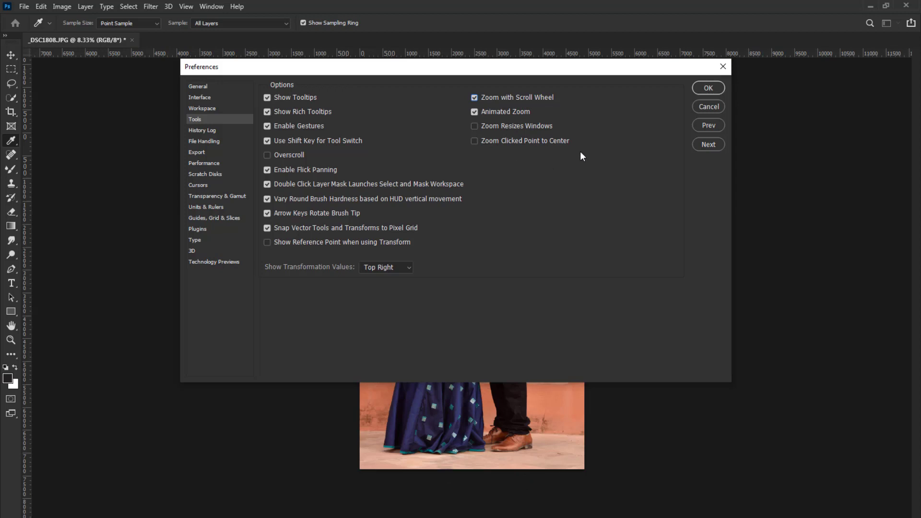
- Try History Log with Sessions Only log items, then leave History Log unchecked
{"action": "left_click", "coordinate": [219, 131]}
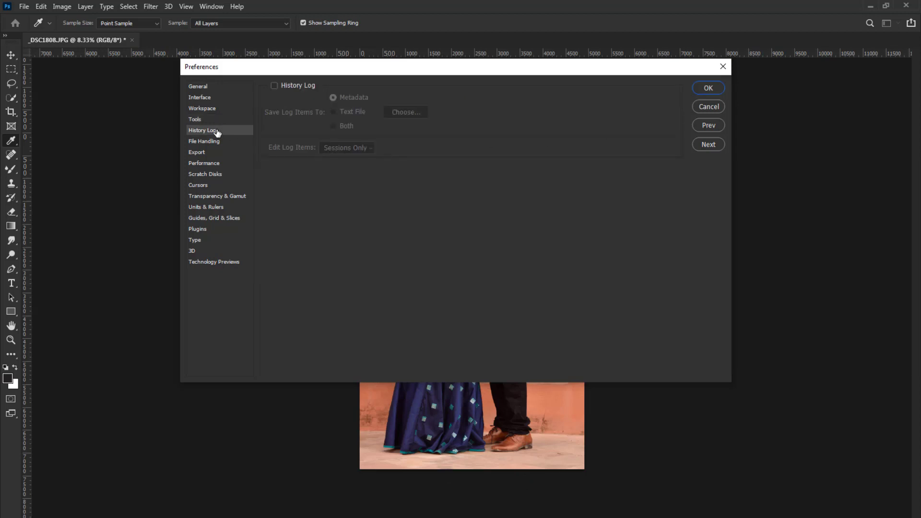
{"action": "left_click", "coordinate": [276, 87]}
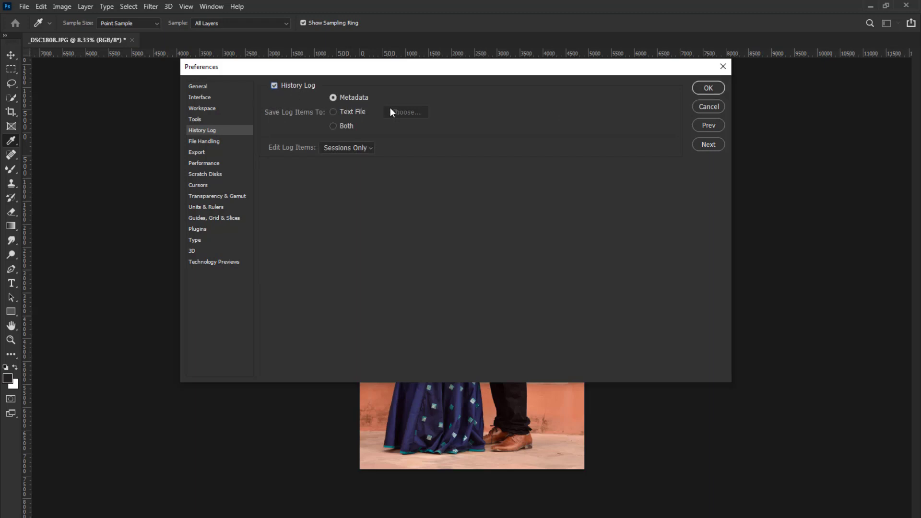
{"action": "left_click", "coordinate": [367, 149]}
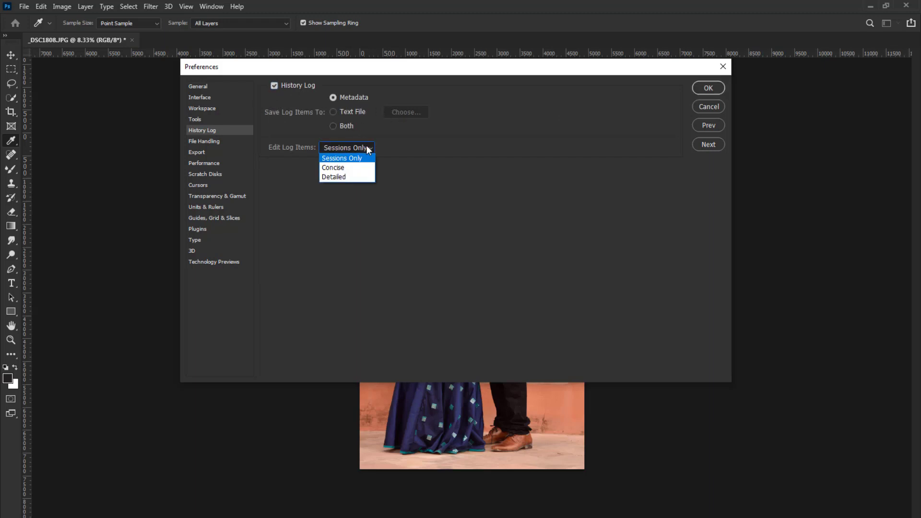
{"action": "left_click", "coordinate": [368, 149]}
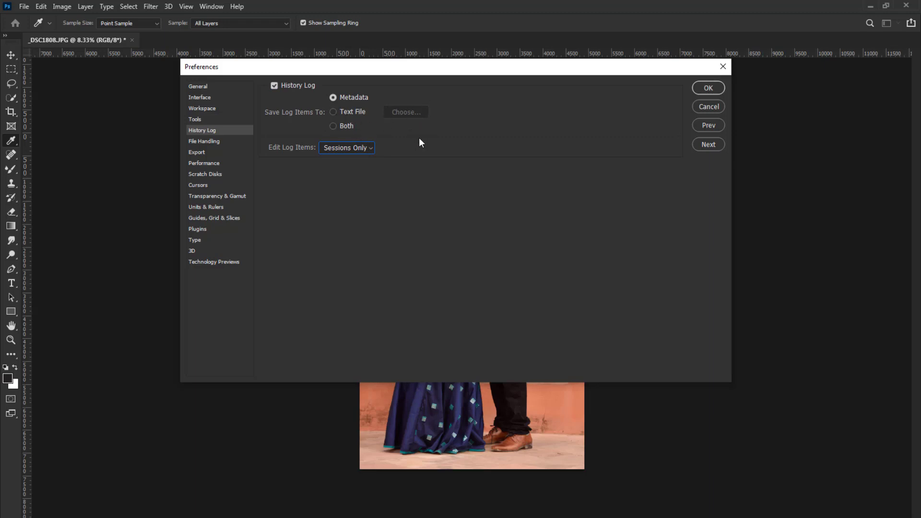
{"action": "left_click", "coordinate": [276, 87]}
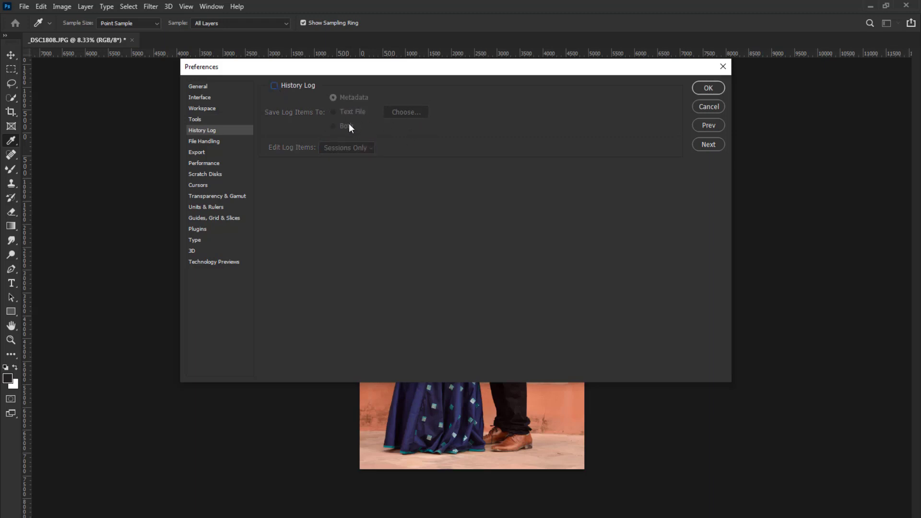
- Set File Handling to save recovery information automatically every 5 minutes
{"action": "left_click", "coordinate": [213, 141]}
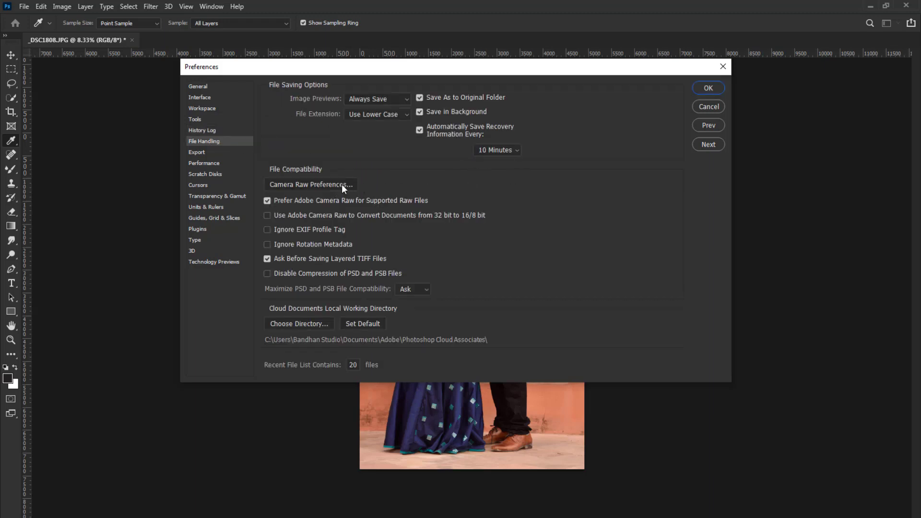
{"action": "left_click", "coordinate": [515, 151]}
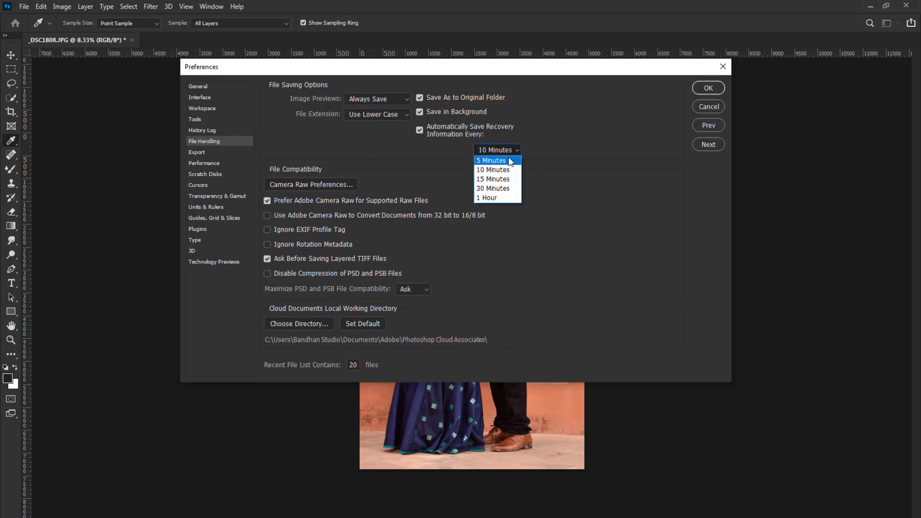
{"action": "left_click", "coordinate": [517, 158]}
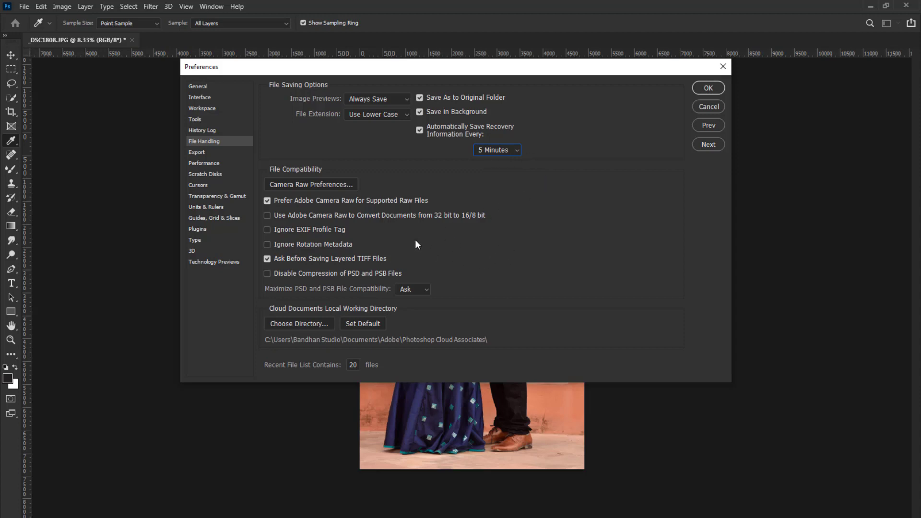
- Keep PNG as the Quick Export Format on the Export preferences page
{"action": "left_click", "coordinate": [211, 156]}
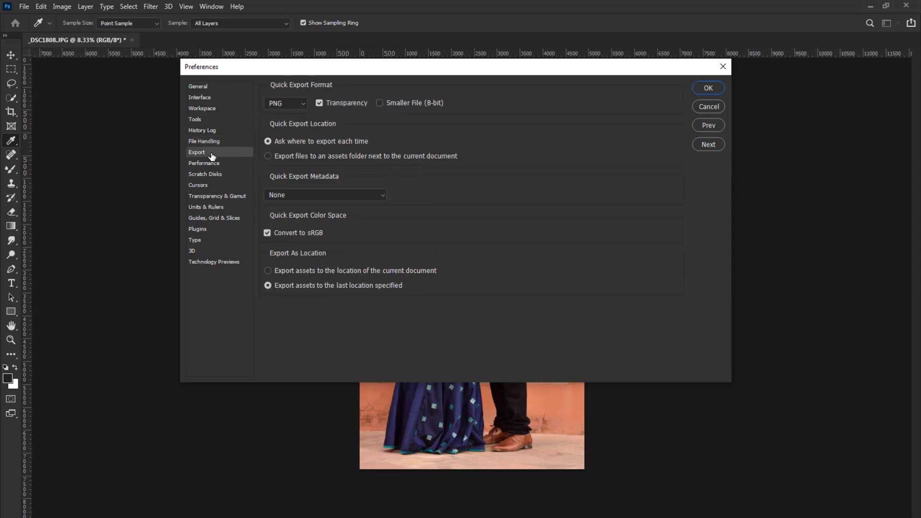
{"action": "left_click", "coordinate": [304, 105]}
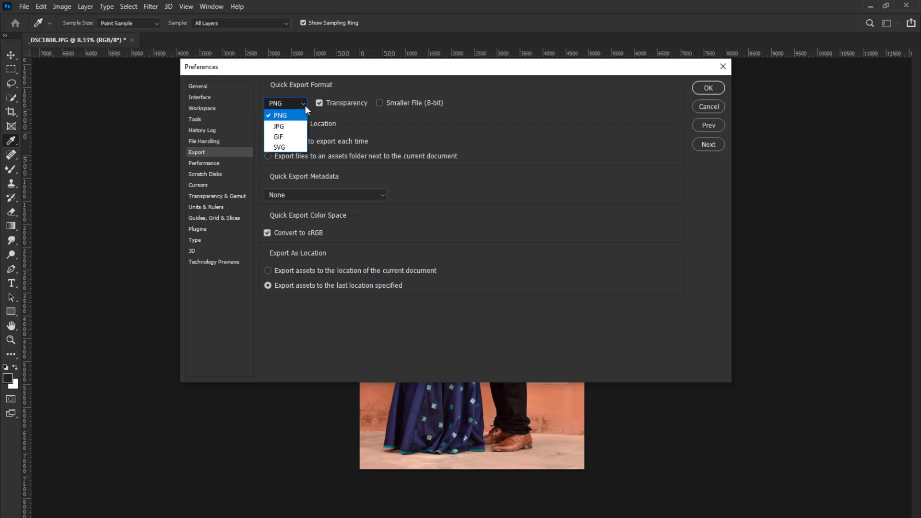
{"action": "left_click", "coordinate": [304, 105]}
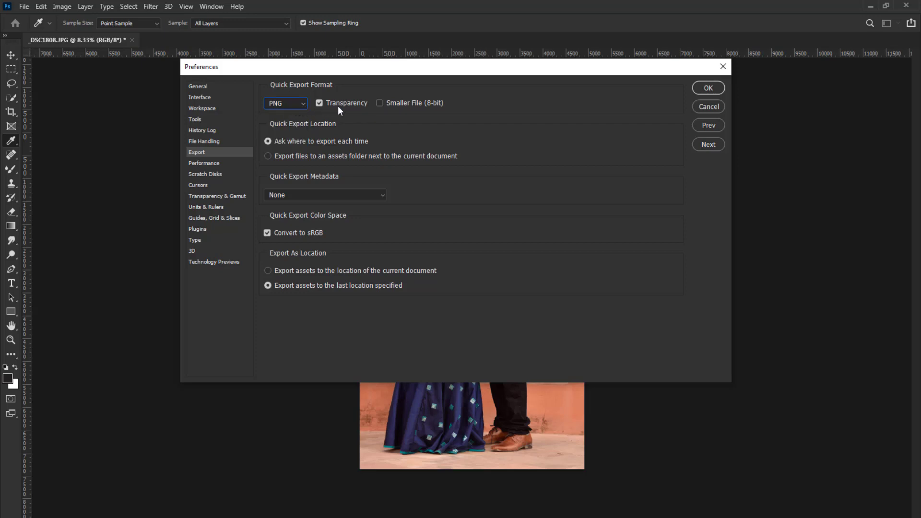
{"action": "left_click", "coordinate": [223, 164]}
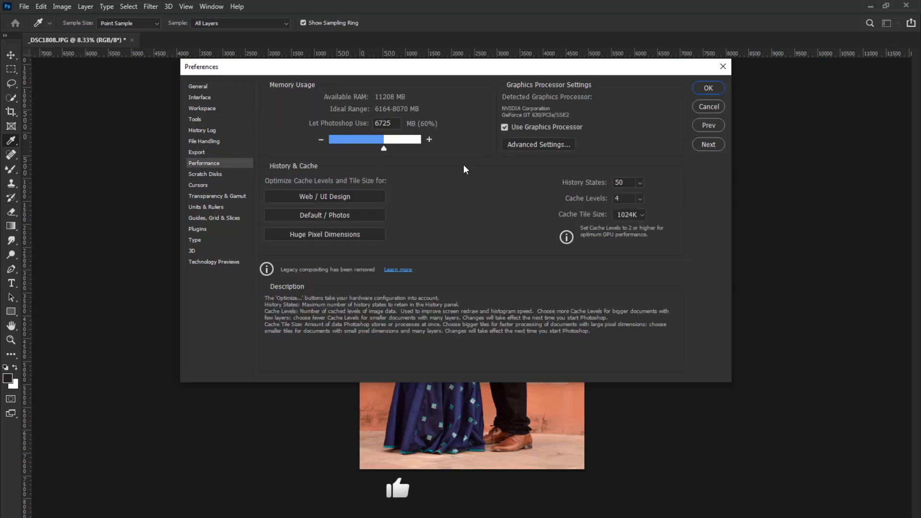
{"action": "mouse_move", "coordinate": [374, 139]}
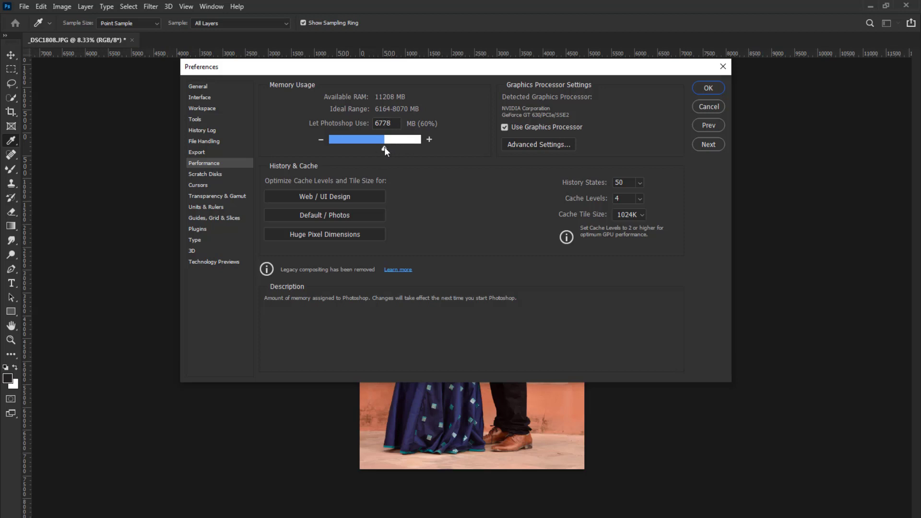
- Drag the Performance Memory Usage slider right to give Photoshop more RAM
{"action": "left_click_drag", "start_coordinate": [390, 147], "coordinate": [394, 147]}
{"action": "left_click", "coordinate": [403, 147]}
{"action": "left_click", "coordinate": [223, 177]}
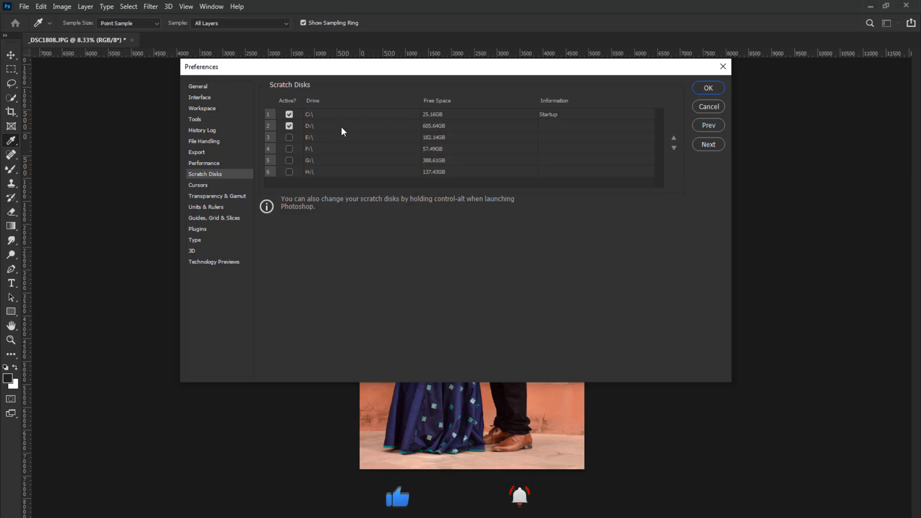
- Browse past Scratch Disks through the Cursors and Transparency & Gamut preferences
{"action": "left_click", "coordinate": [223, 189]}
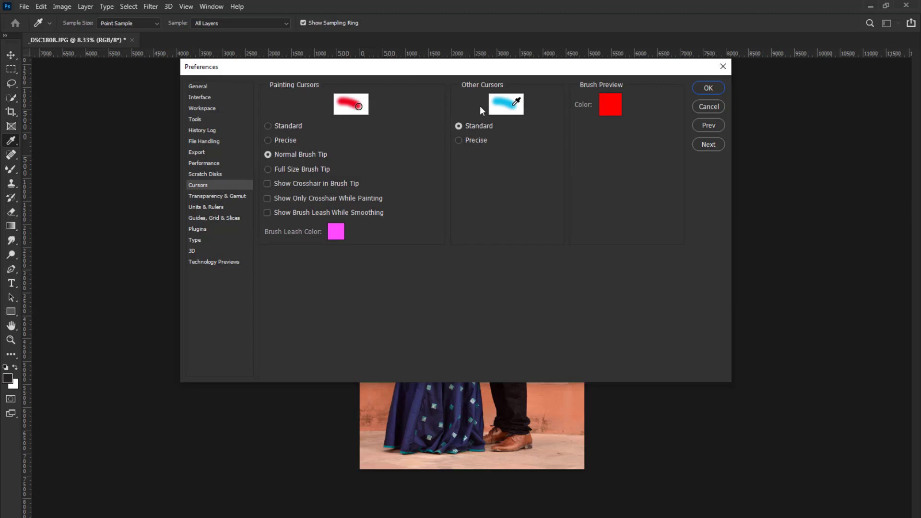
{"action": "left_click", "coordinate": [230, 198]}
- Set the Units & Rulers screen resolution to 300 pixels/inch
{"action": "left_click", "coordinate": [228, 208]}
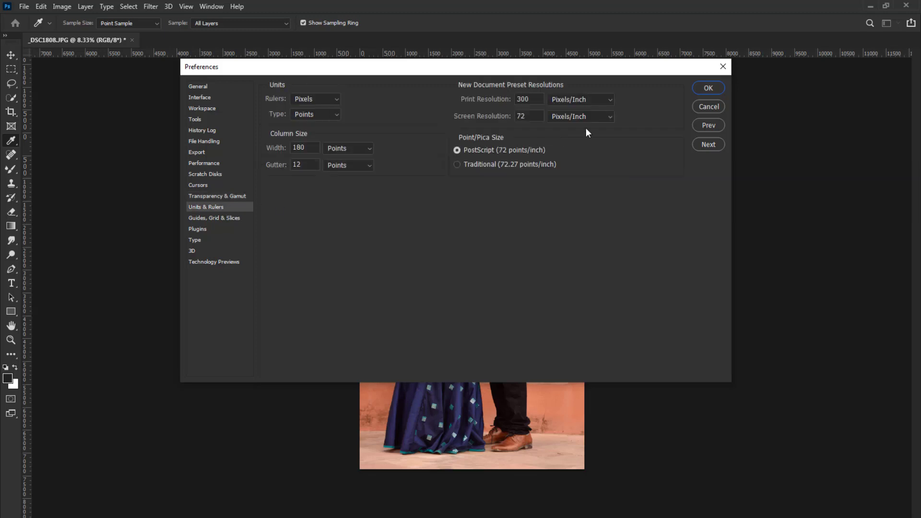
{"action": "double_click", "coordinate": [531, 117]}
{"action": "type", "text": "3"}
{"action": "type", "text": "00"}
{"action": "key", "text": "ctrl+a"}
{"action": "left_click", "coordinate": [234, 219]}
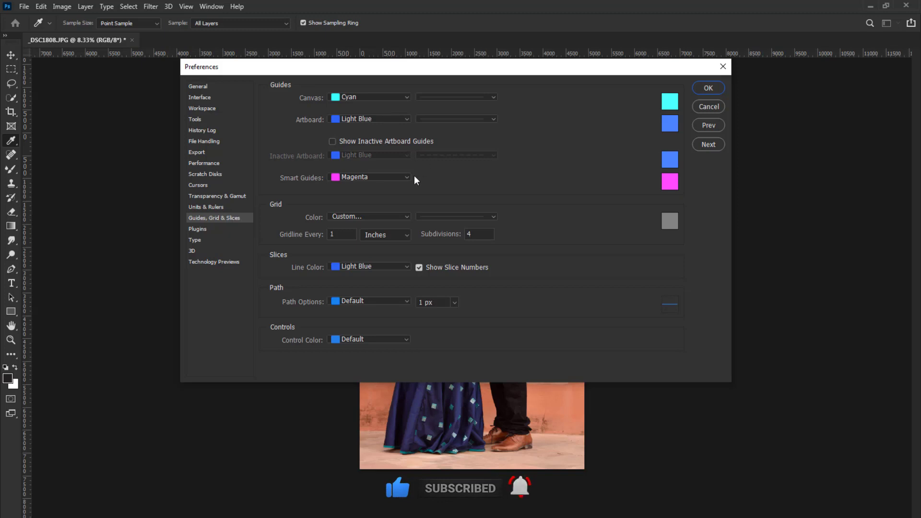
- Check Show all Filter Gallery groups and names, review Type, 3D and Technology Previews, then confirm with OK
{"action": "left_click", "coordinate": [217, 230]}
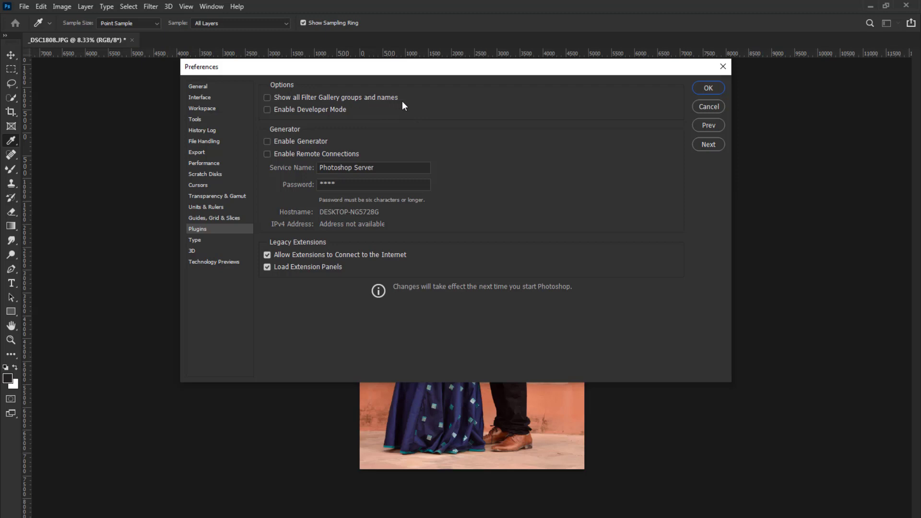
{"action": "left_click", "coordinate": [268, 98]}
{"action": "left_click", "coordinate": [200, 242]}
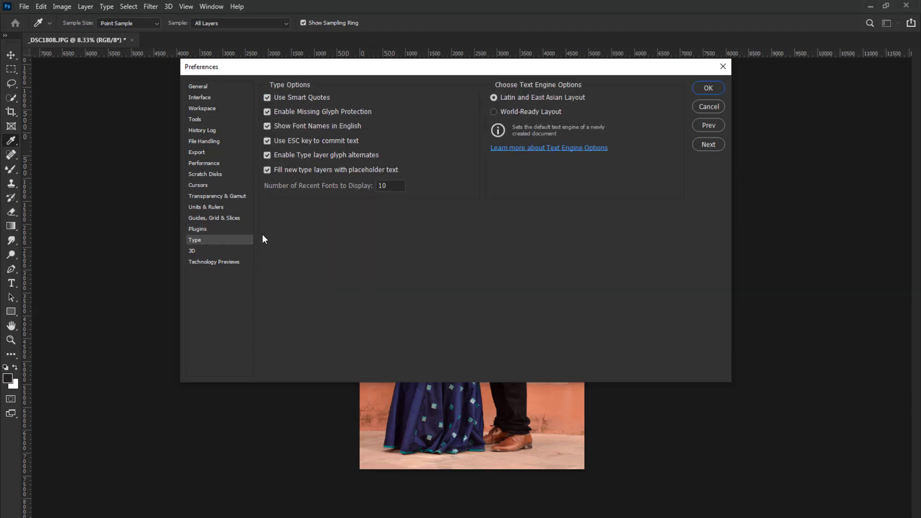
{"action": "left_click", "coordinate": [204, 251]}
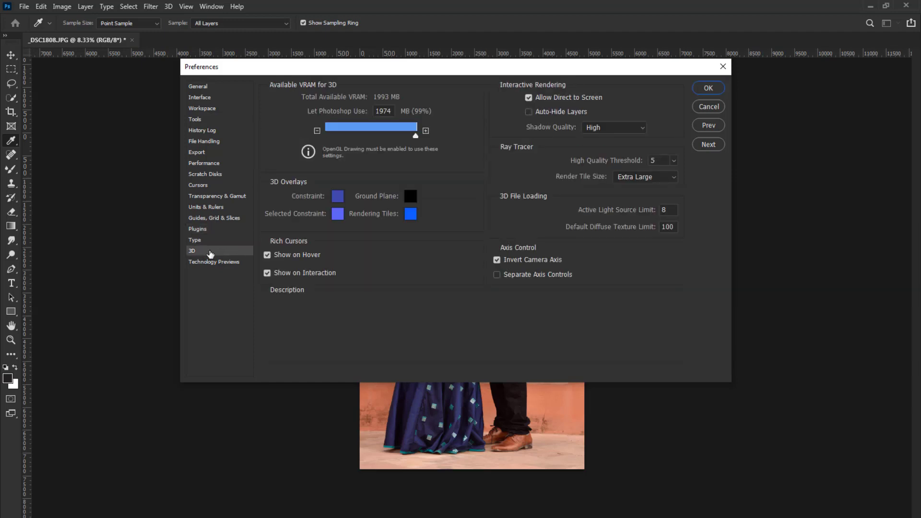
{"action": "left_click", "coordinate": [234, 264]}
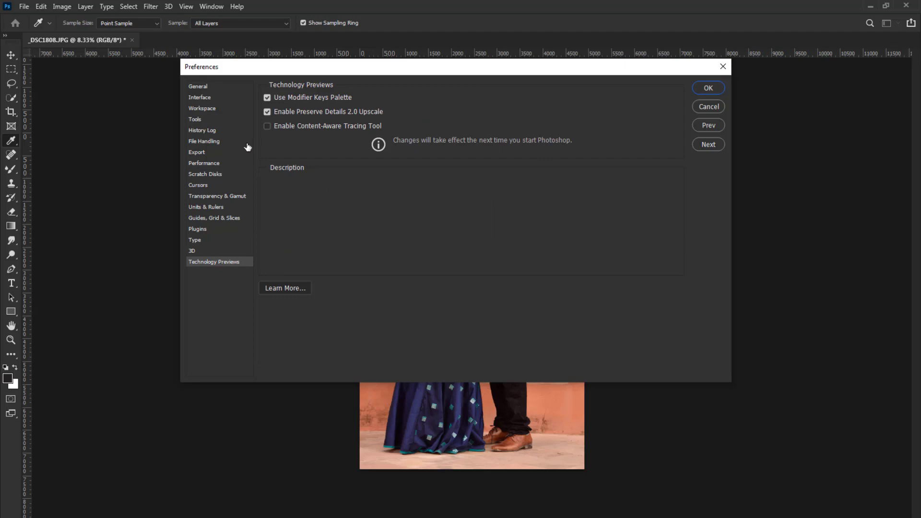
{"action": "left_click", "coordinate": [708, 88]}
- Close Preferences, scroll-zoom in and out on the couple photo, and open the Edit menu
{"action": "key", "text": "v"}
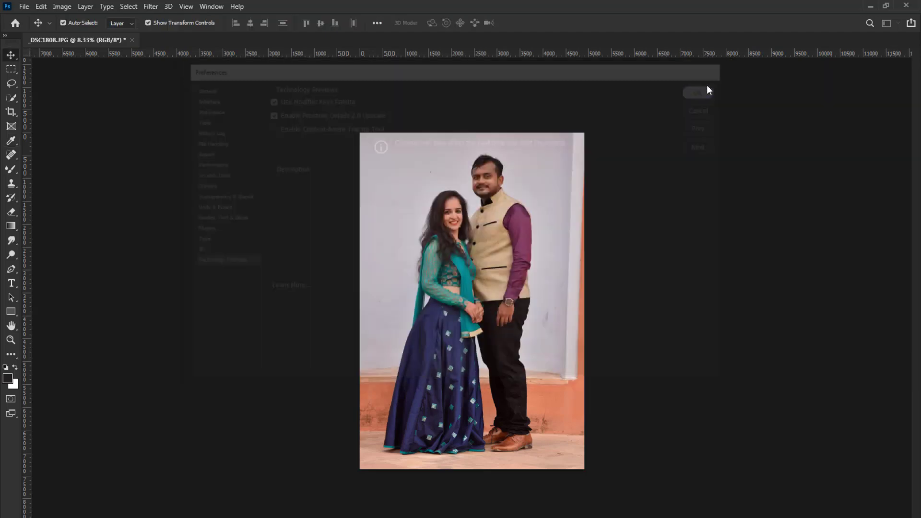
{"action": "scroll", "coordinate": [504, 206], "scroll_direction": "up", "scroll_amount": 3}
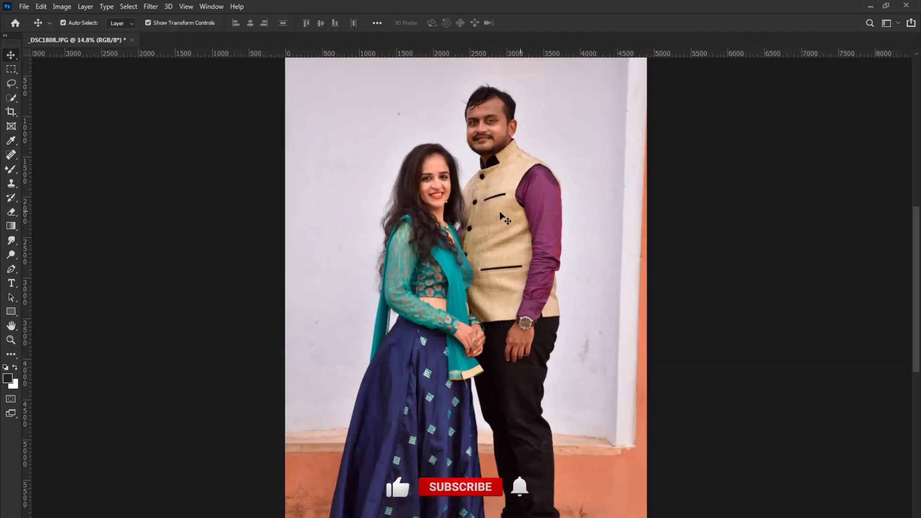
{"action": "scroll", "coordinate": [504, 211], "scroll_direction": "down", "scroll_amount": 2}
{"action": "scroll", "coordinate": [505, 217], "scroll_direction": "up", "scroll_amount": 2}
{"action": "scroll", "coordinate": [505, 218], "scroll_direction": "down", "scroll_amount": 1}
{"action": "scroll", "coordinate": [504, 218], "scroll_direction": "down", "scroll_amount": 2}
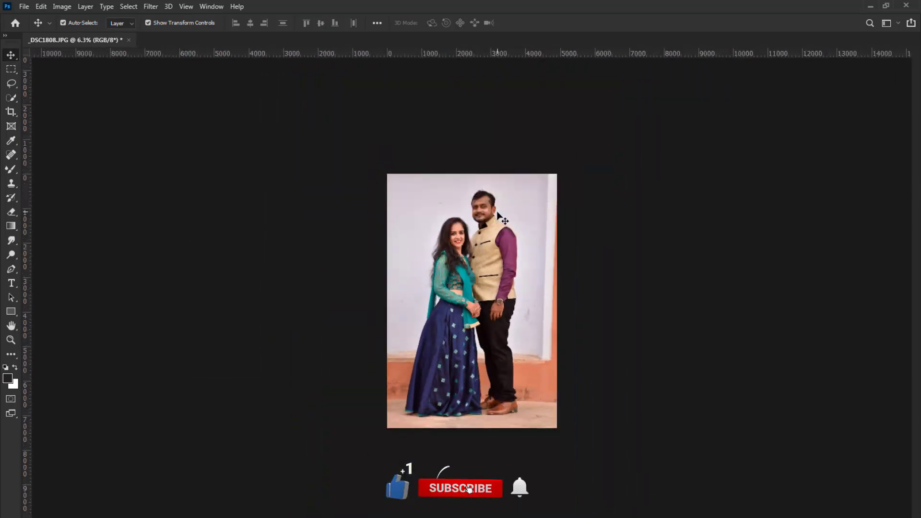
{"action": "scroll", "coordinate": [501, 217], "scroll_direction": "up", "scroll_amount": 1}
{"action": "scroll", "coordinate": [497, 216], "scroll_direction": "up", "scroll_amount": 2}
{"action": "scroll", "coordinate": [497, 217], "scroll_direction": "up", "scroll_amount": 1}
{"action": "scroll", "coordinate": [497, 217], "scroll_direction": "down", "scroll_amount": 2}
{"action": "scroll", "coordinate": [497, 217], "scroll_direction": "up", "scroll_amount": 2}
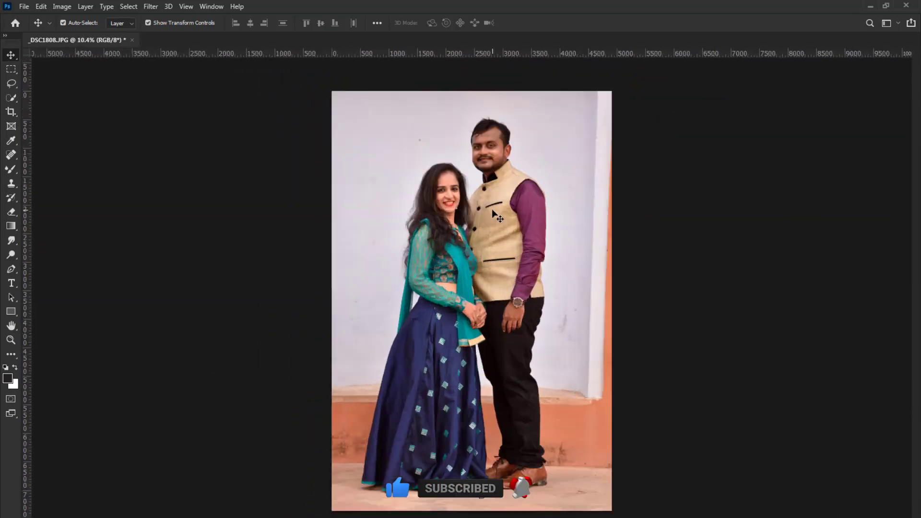
{"action": "scroll", "coordinate": [497, 217], "scroll_direction": "up", "scroll_amount": 1}
{"action": "left_click", "coordinate": [42, 7]}
{"action": "mouse_move", "coordinate": [101, 465]}
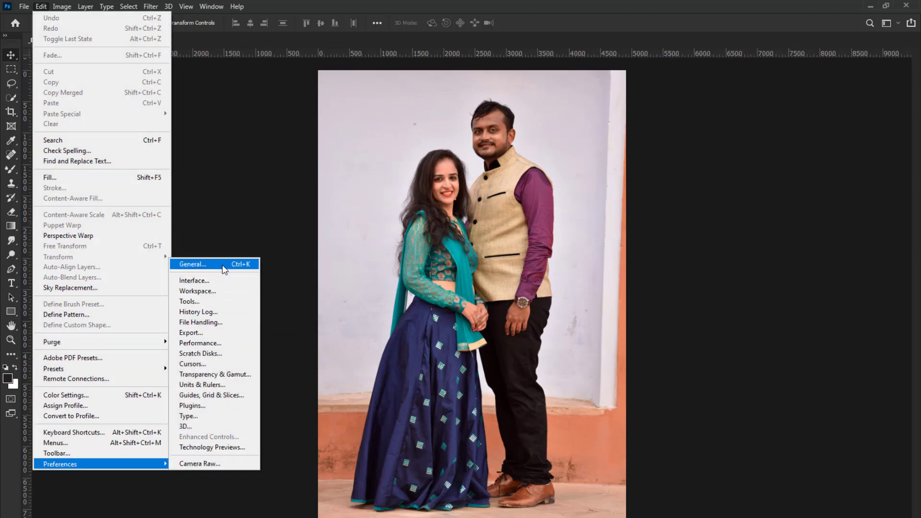
- Open General preferences, check the Tools section's zoom options, and close the dialog
{"action": "left_click", "coordinate": [224, 264]}
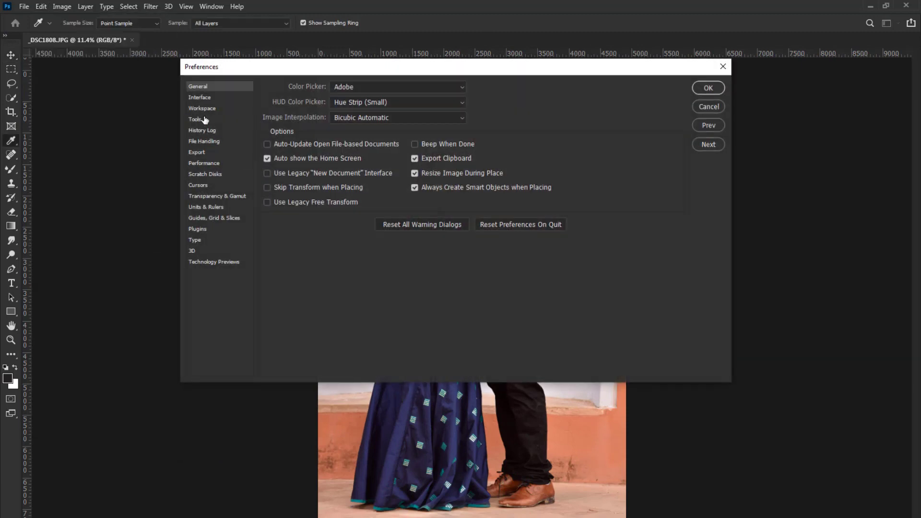
{"action": "left_click", "coordinate": [194, 119]}
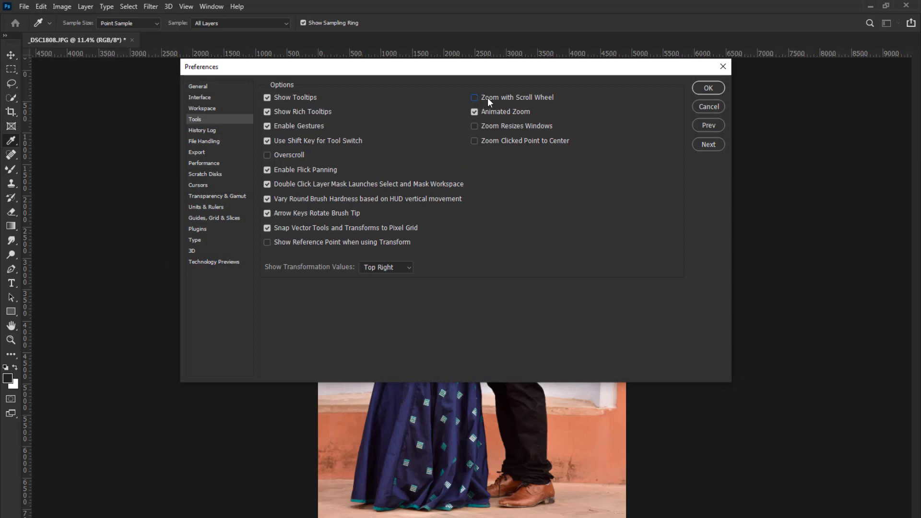
{"action": "left_click", "coordinate": [708, 88]}
{"action": "key", "text": "v"}
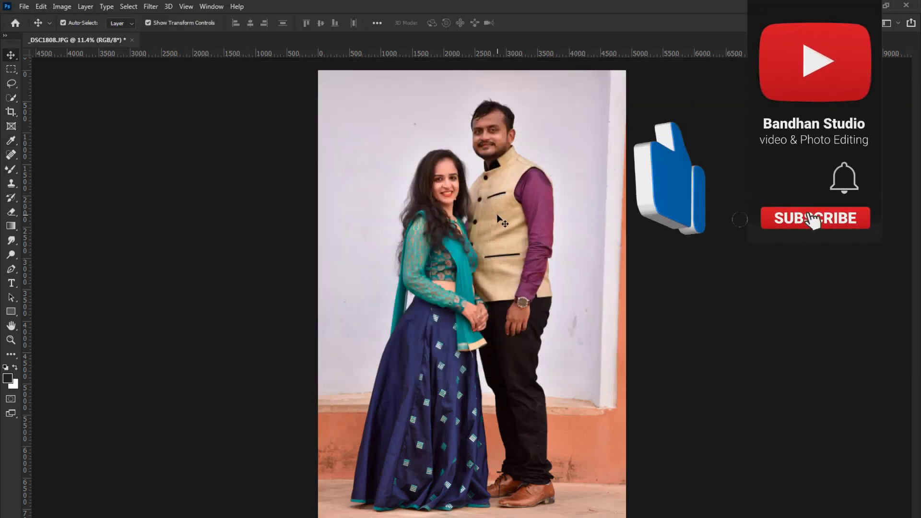
- Reopen Preferences from the Edit menu on the Tools section
{"action": "left_click", "coordinate": [41, 6]}
{"action": "mouse_move", "coordinate": [60, 464]}
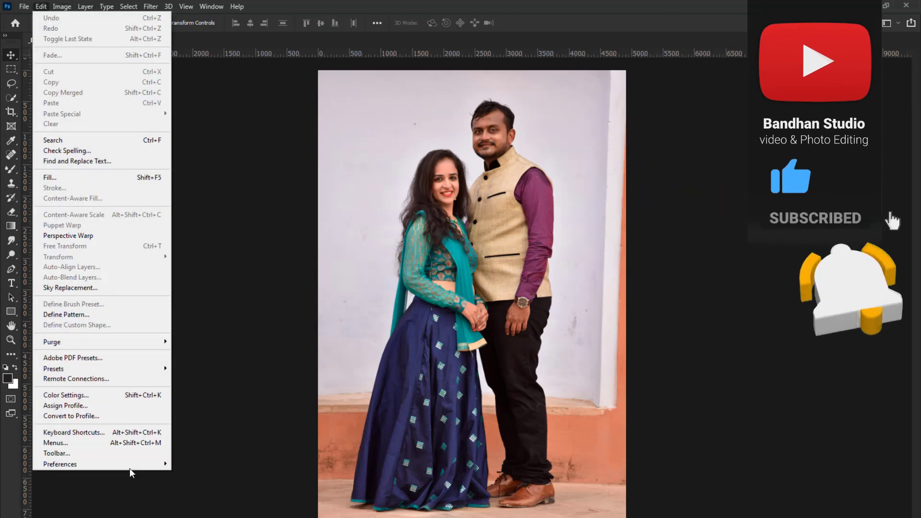
{"action": "left_click", "coordinate": [195, 265]}
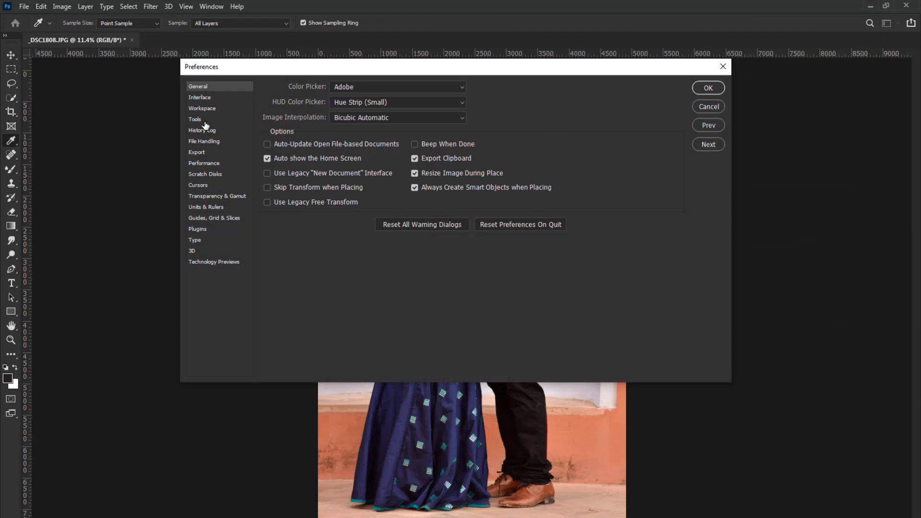
{"action": "left_click", "coordinate": [201, 121]}
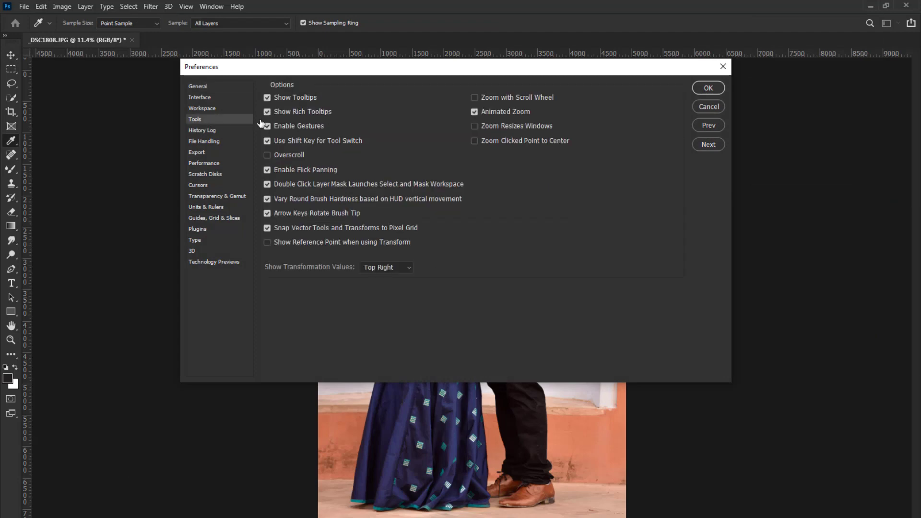
{"action": "left_click", "coordinate": [707, 88]}
{"action": "key", "text": "v"}
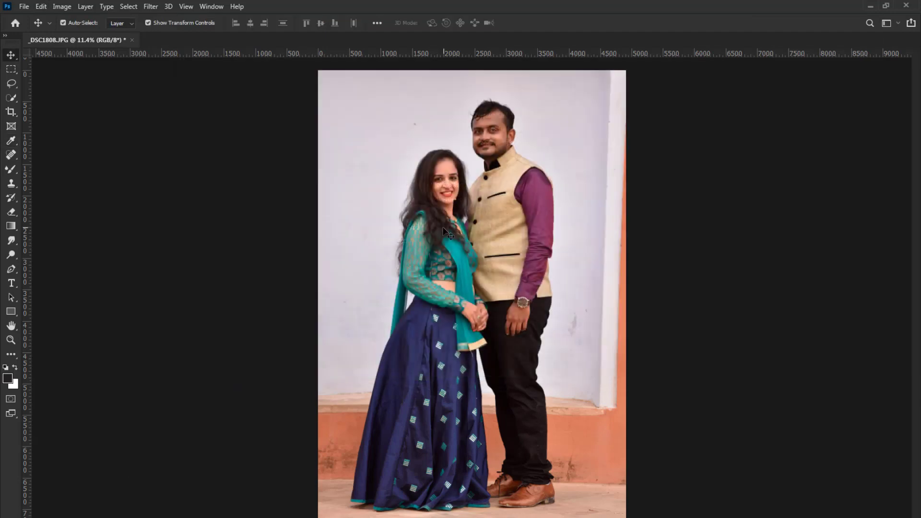
{"action": "scroll", "coordinate": [427, 218], "scroll_direction": "up", "scroll_amount": 1}
{"action": "scroll", "coordinate": [427, 218], "scroll_direction": "up", "scroll_amount": 2}
{"action": "scroll", "coordinate": [426, 215], "scroll_direction": "down", "scroll_amount": 1}
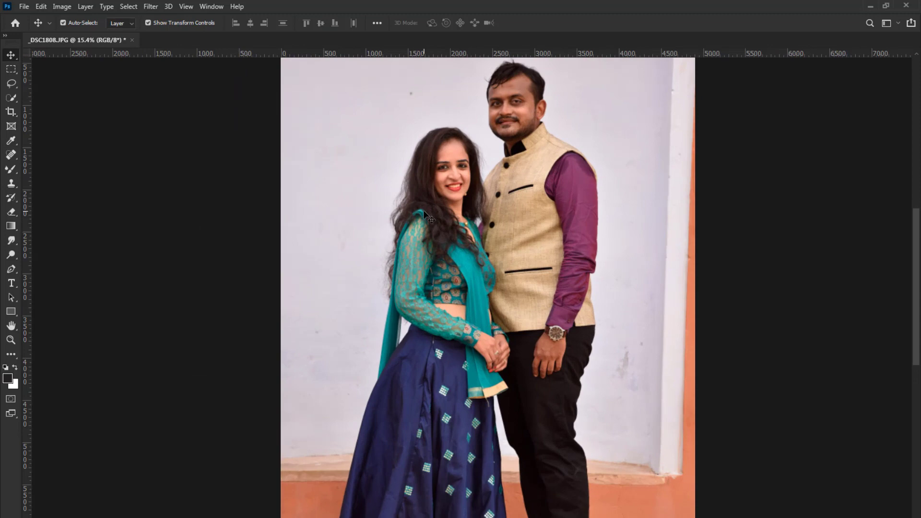
{"action": "scroll", "coordinate": [451, 292], "scroll_direction": "down", "scroll_amount": 3}
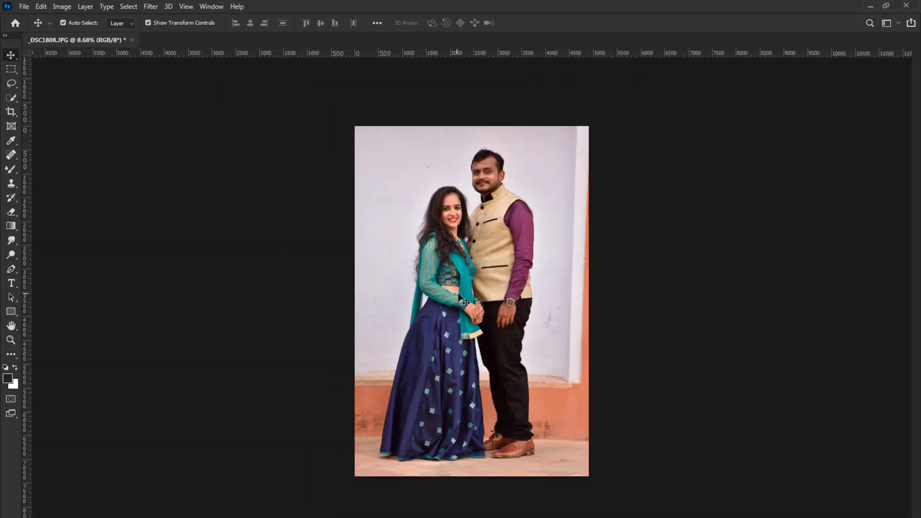
{"action": "scroll", "coordinate": [458, 295], "scroll_direction": "up", "scroll_amount": 1}
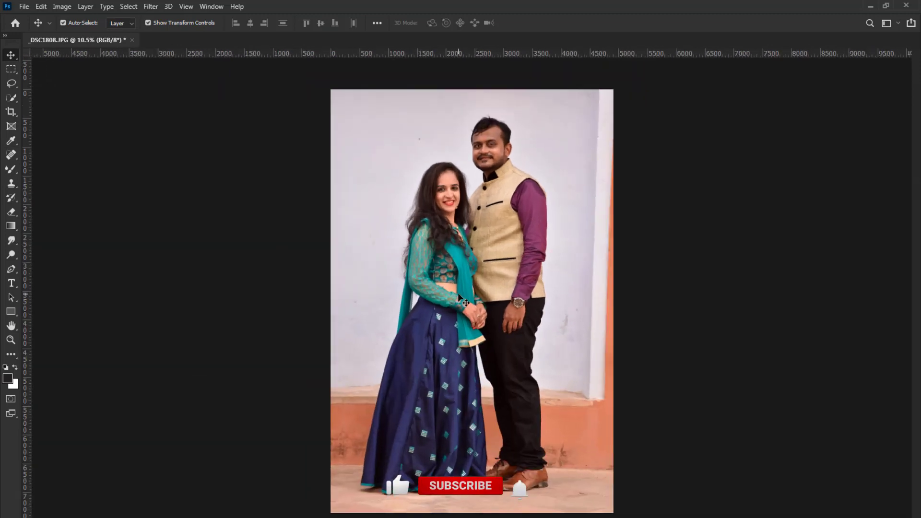